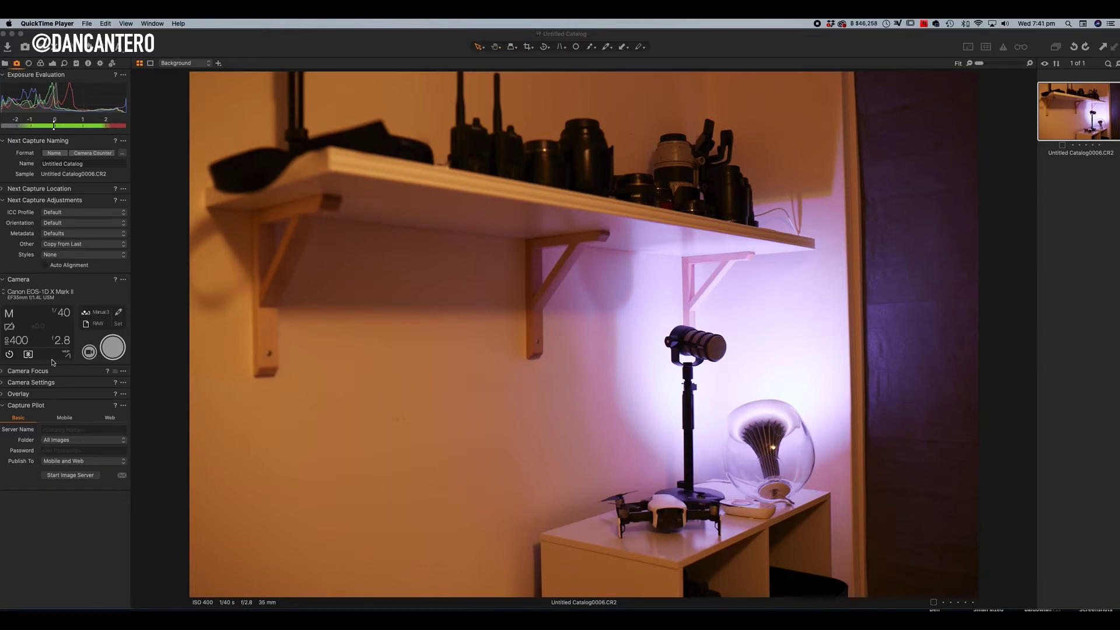
# Step: Set Capture Pilot to share All Images, enter server name 'Testing', and publish to Mobile and Web
pyautogui.click(25, 410)
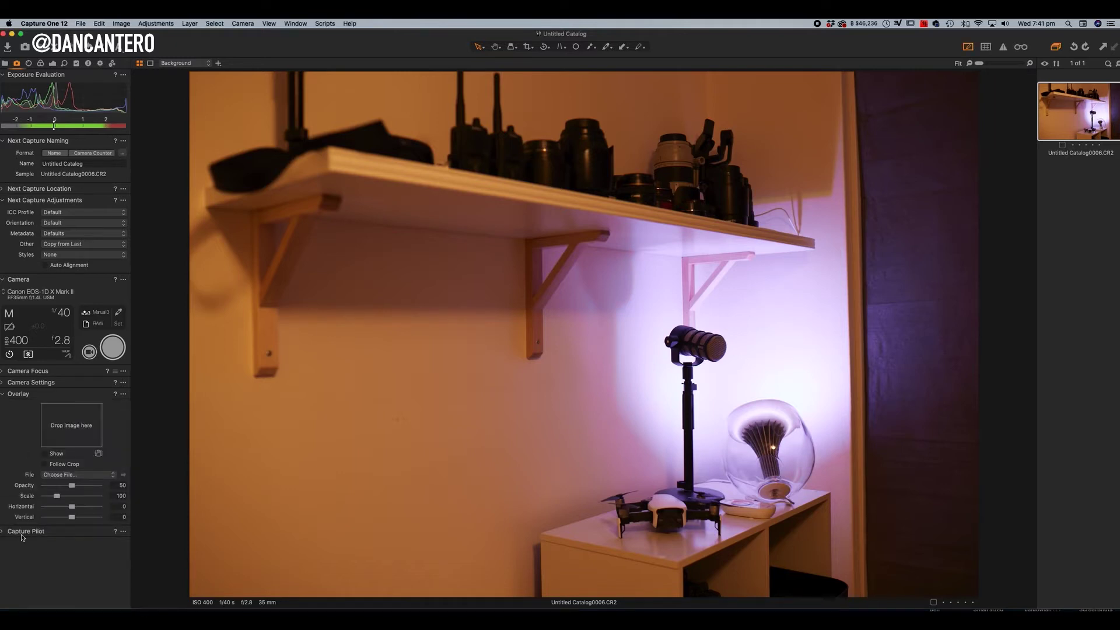
pyautogui.click(3, 533)
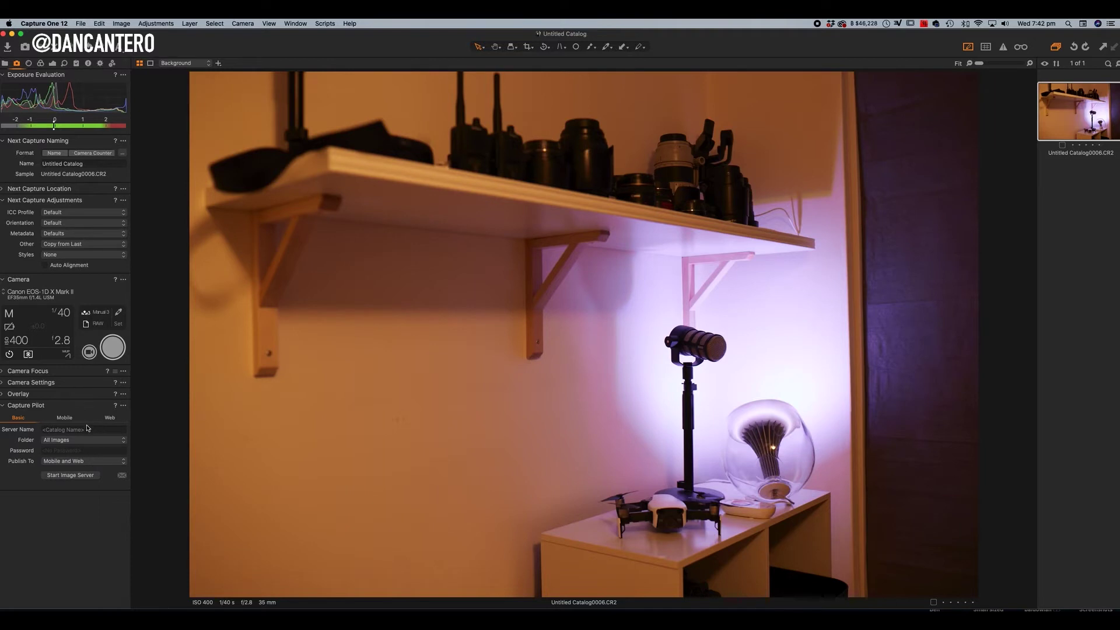
pyautogui.click(57, 442)
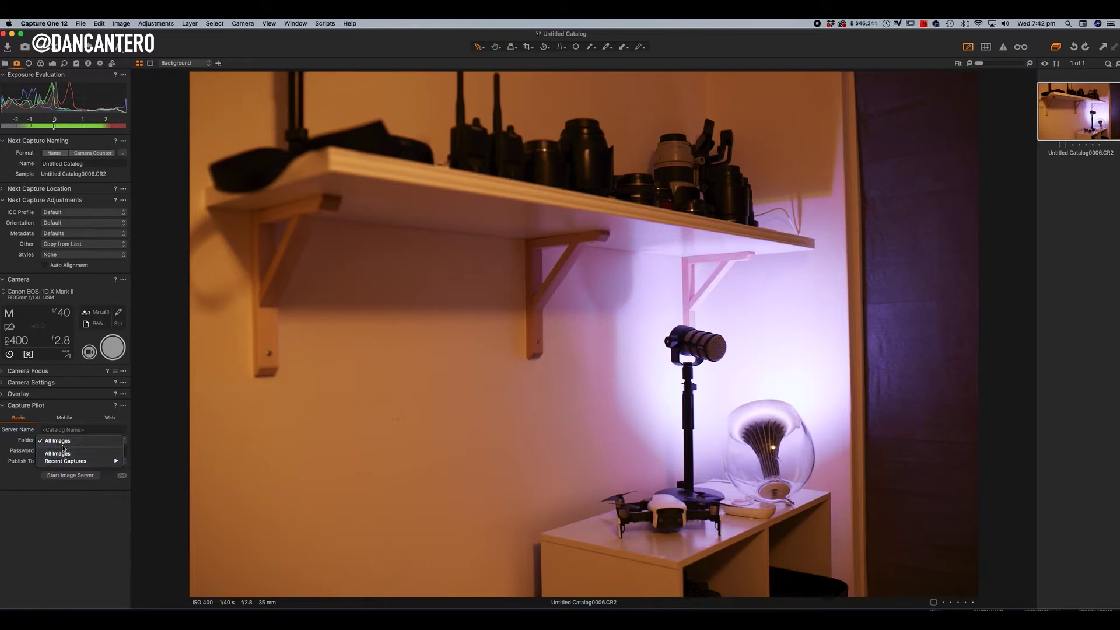
pyautogui.click(63, 441)
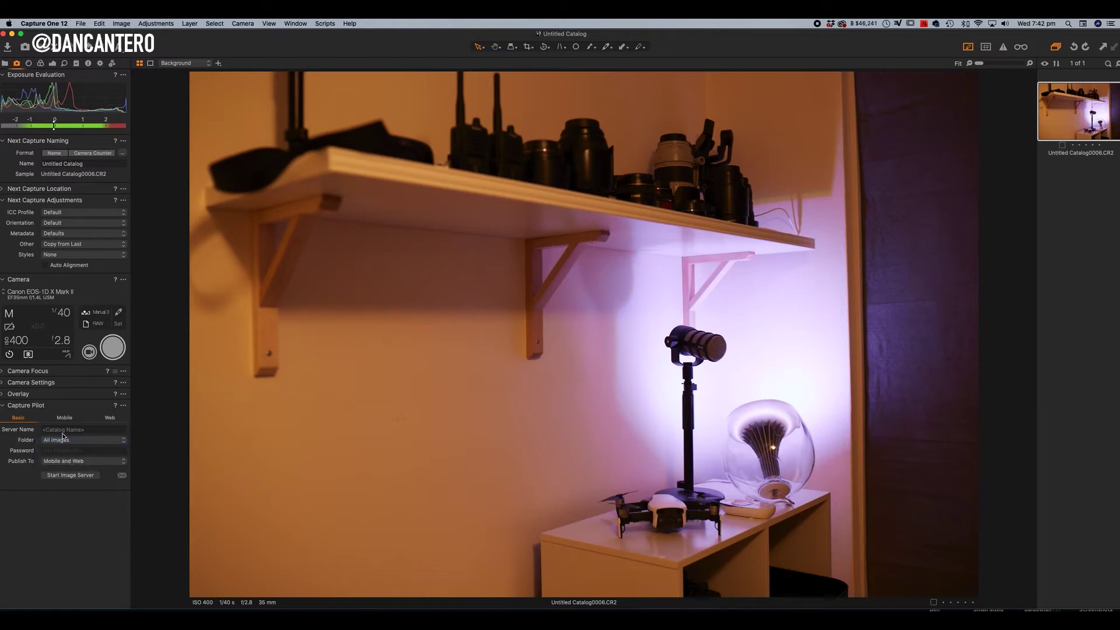
pyautogui.click(64, 429)
pyautogui.write('Testing')
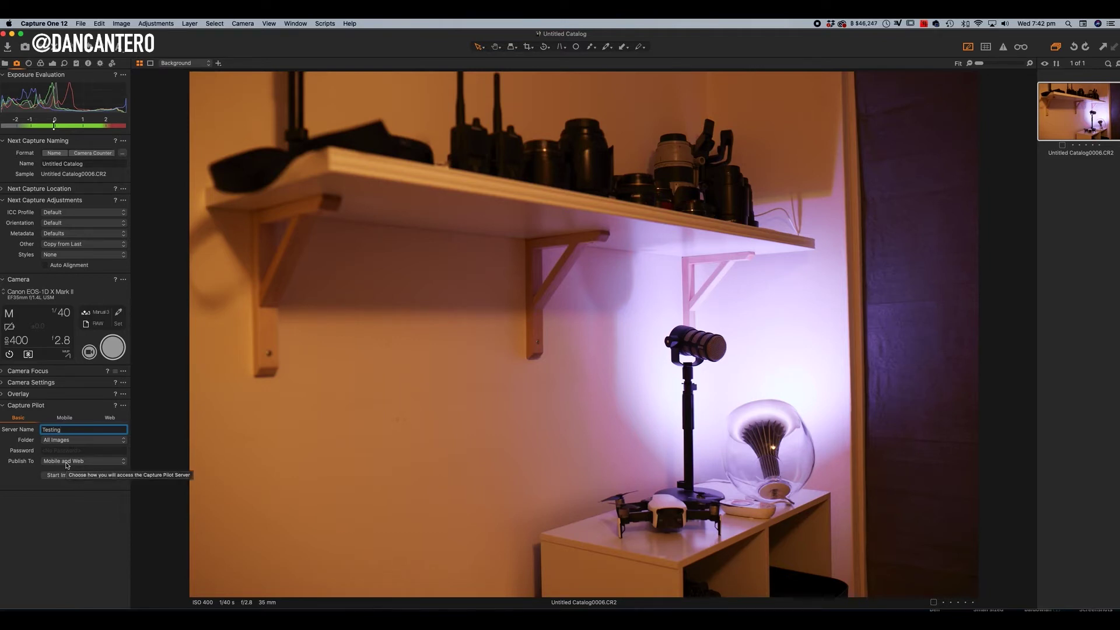
pyautogui.click(73, 464)
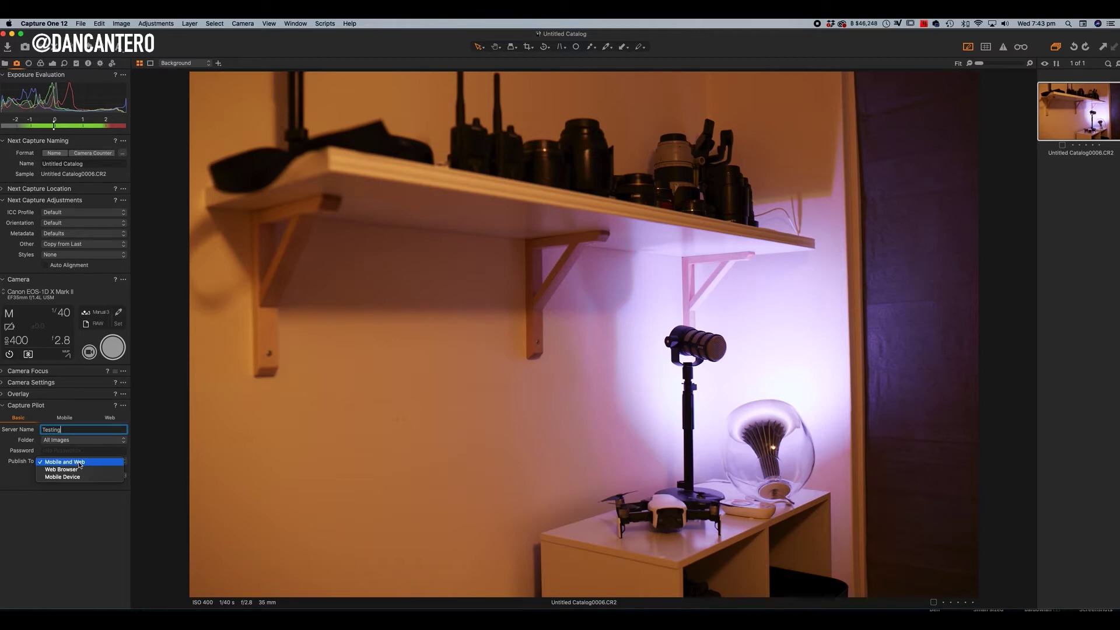
pyautogui.click(79, 462)
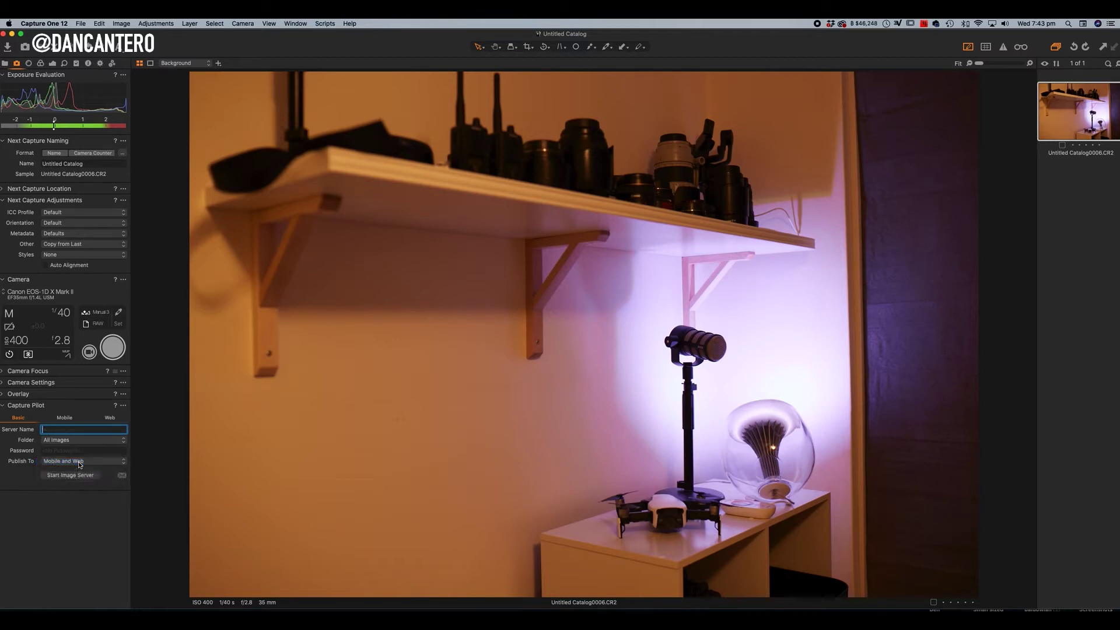
pyautogui.click(65, 418)
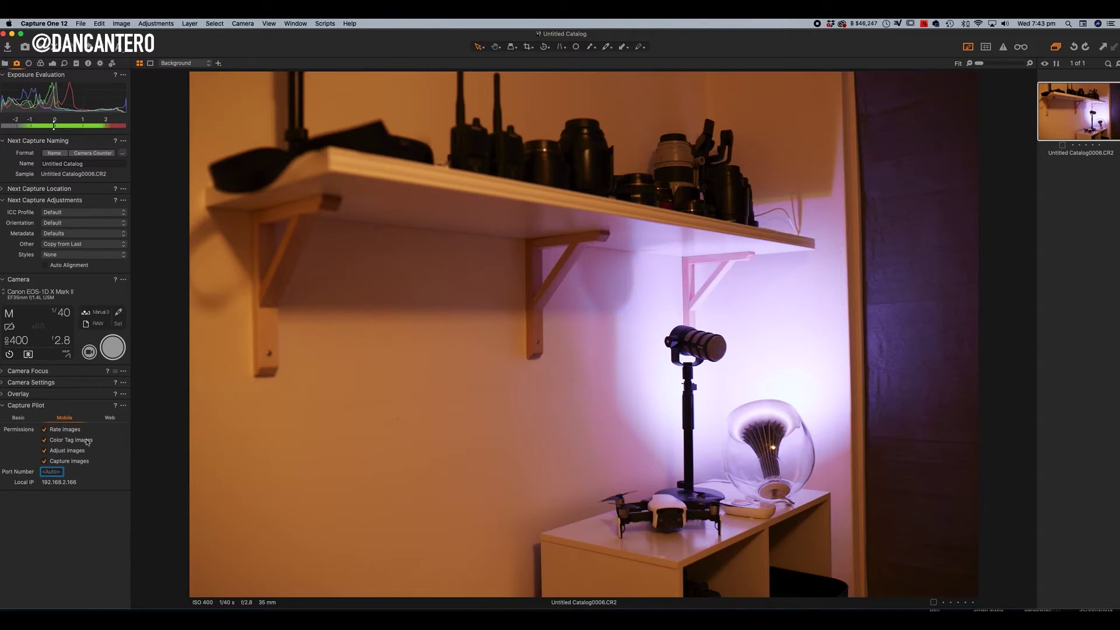
pyautogui.click(109, 419)
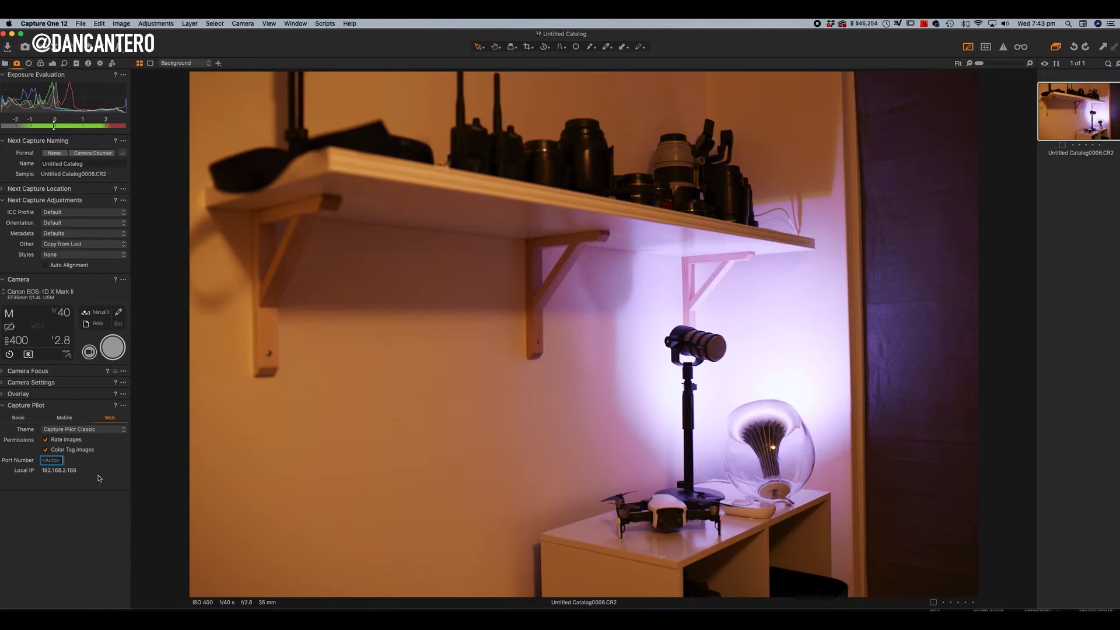
pyautogui.click(20, 419)
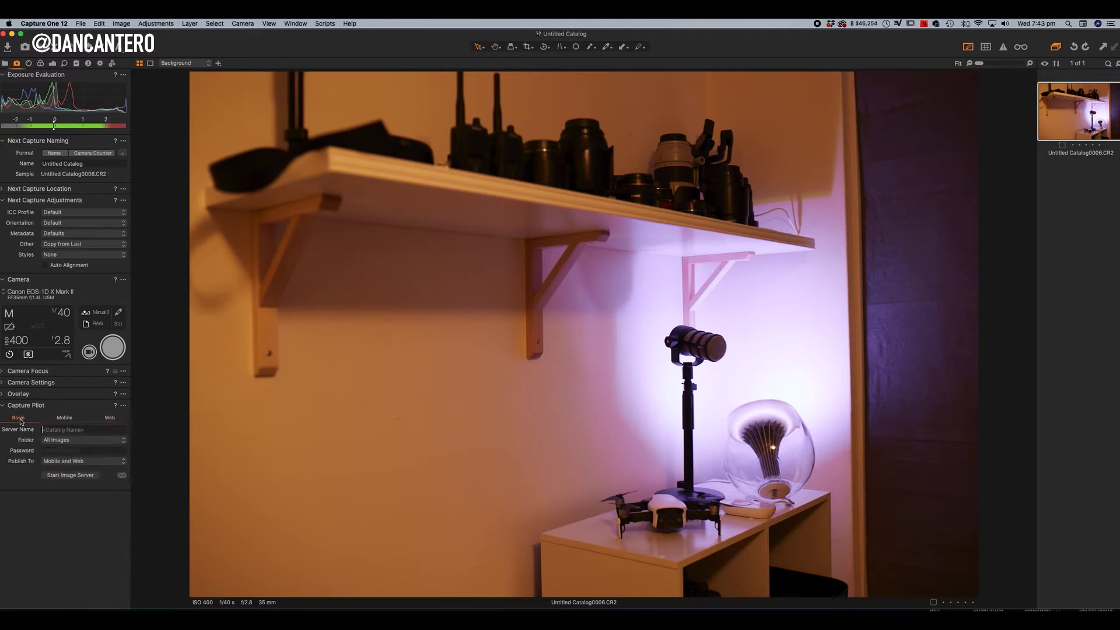
# Step: Start the Capture Pilot image server so the iPad can connect
pyautogui.click(70, 475)
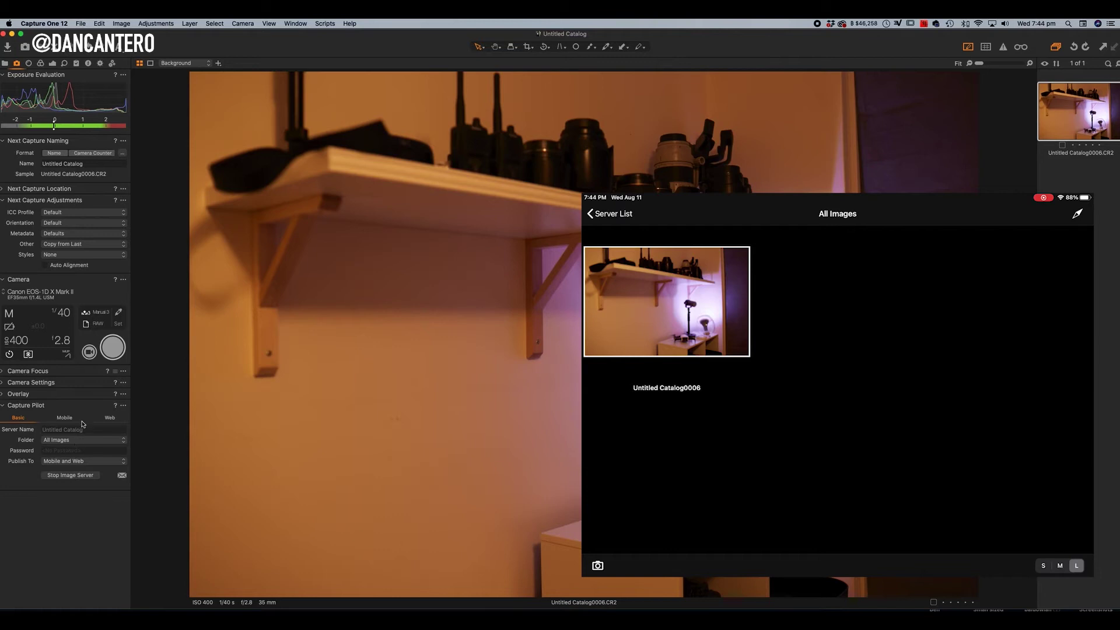
# Step: Take a test shot, then shoot again at ISO 200 and aperture f/2.2
pyautogui.click(113, 348)
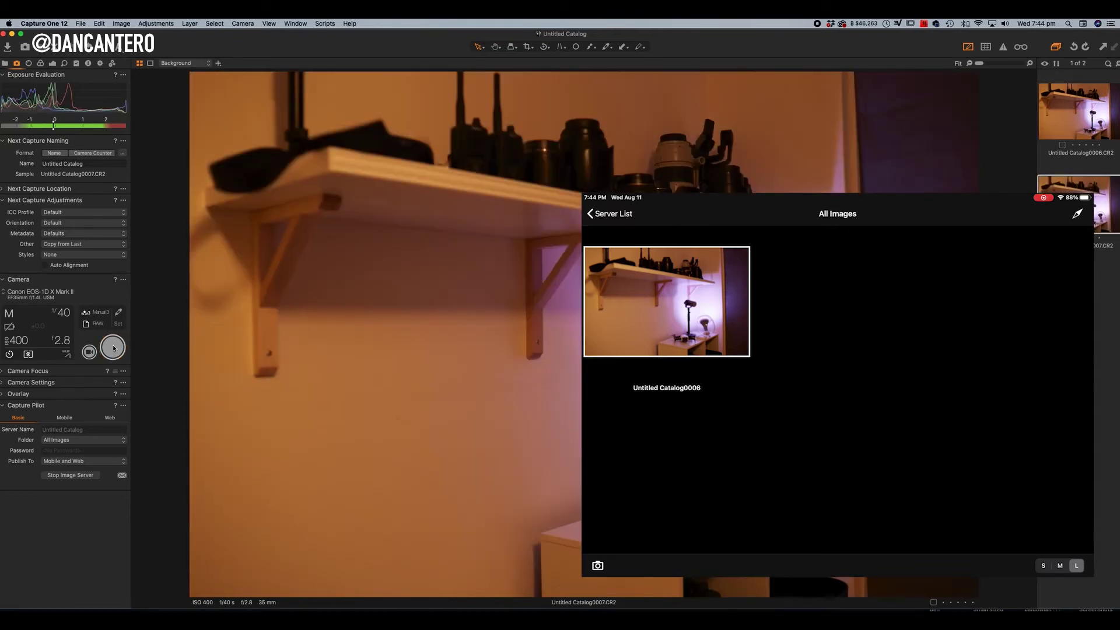
pyautogui.click(14, 341)
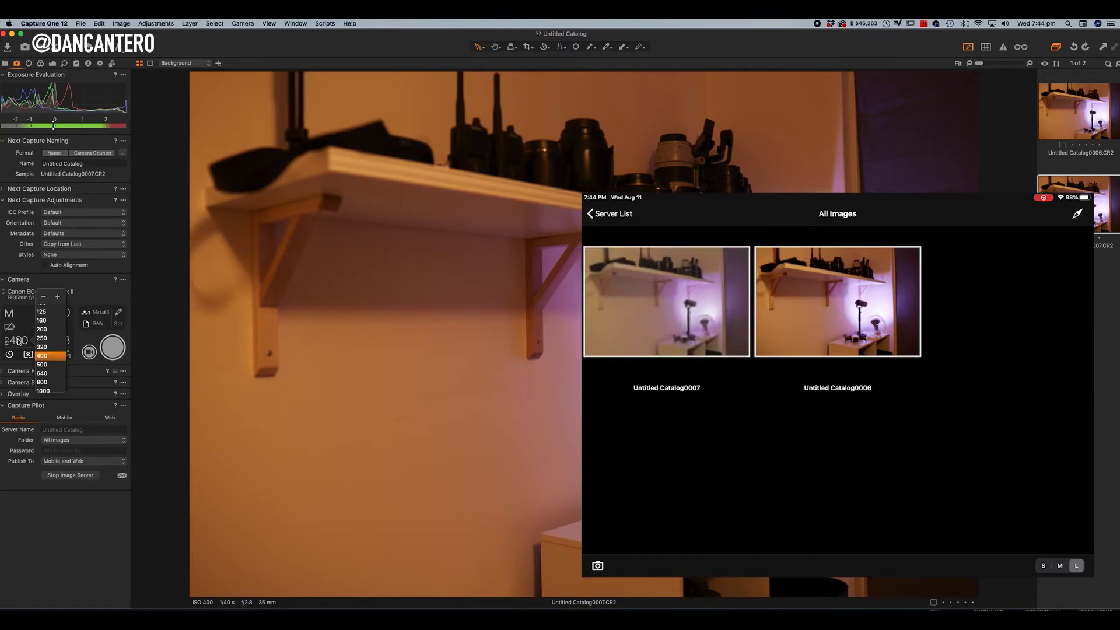
pyautogui.click(45, 331)
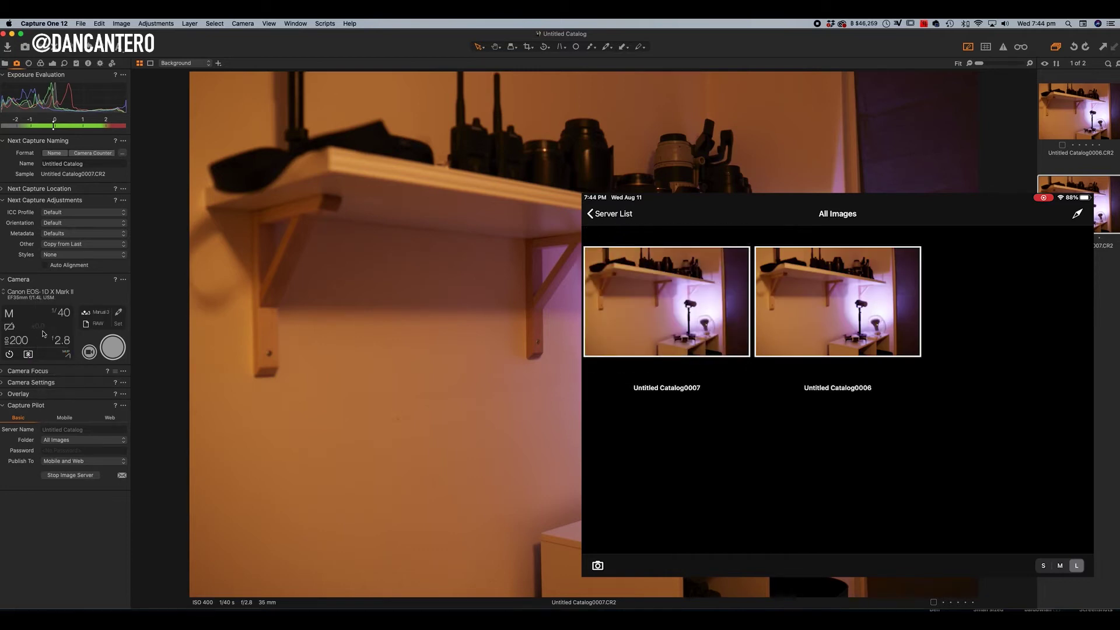
pyautogui.click(64, 343)
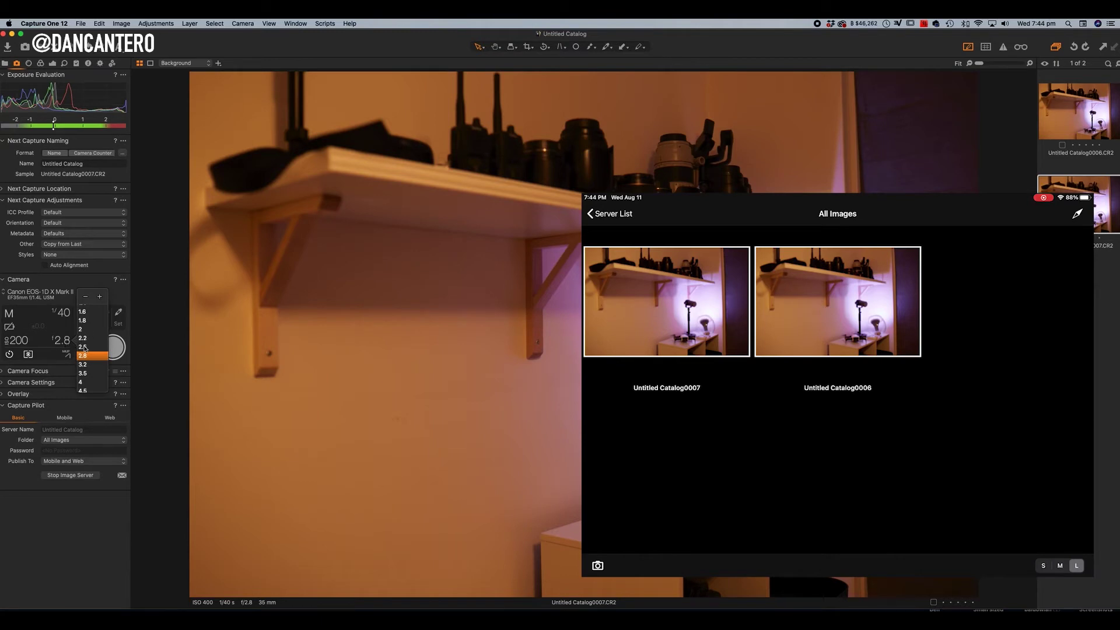
pyautogui.click(83, 338)
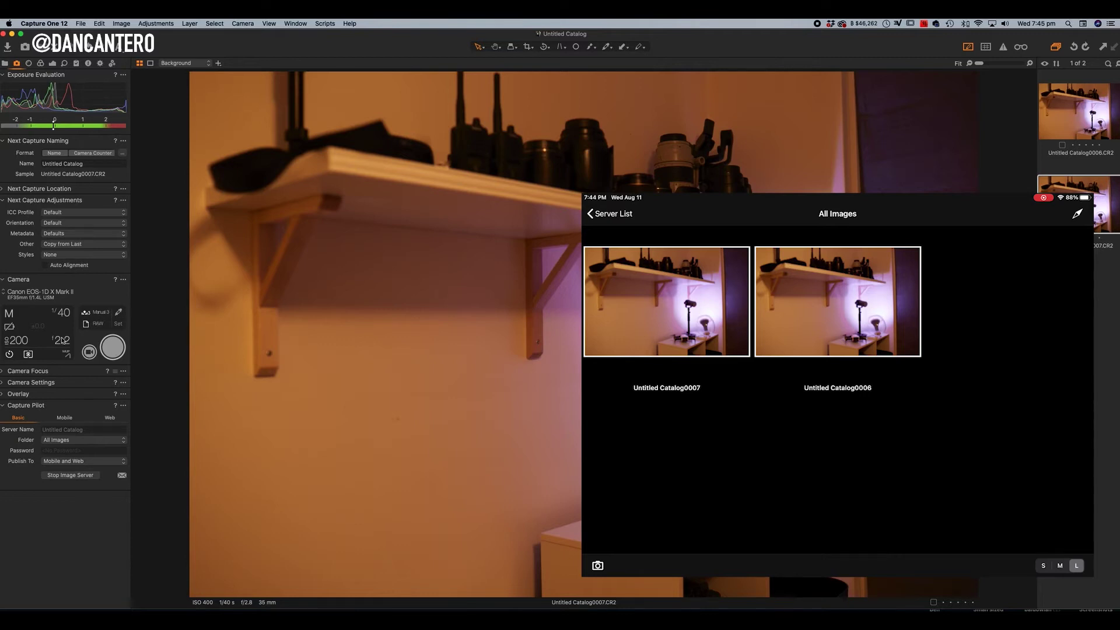
pyautogui.click(113, 350)
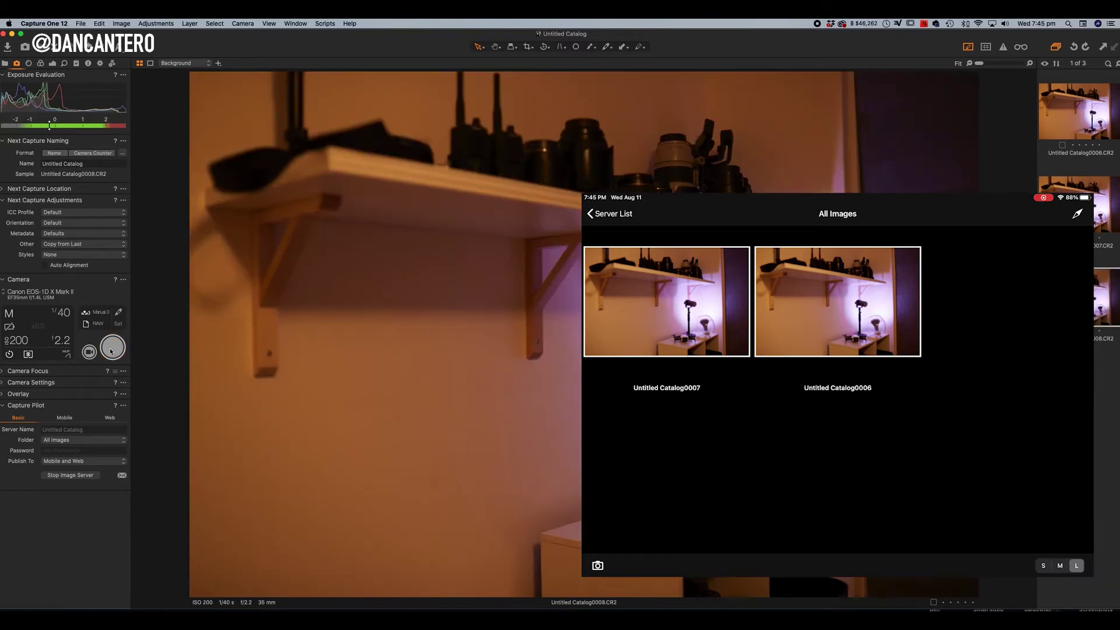
# Step: Lower the camera ISO to 100 and capture a new frame
pyautogui.click(12, 341)
pyautogui.scroll(3, 45, 320)
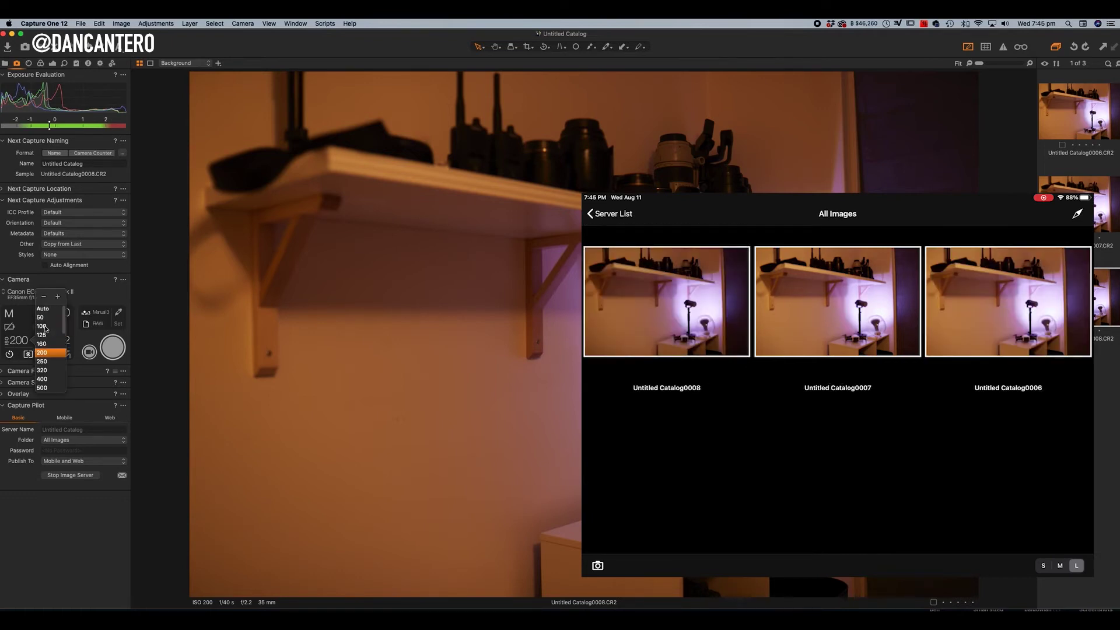
pyautogui.click(46, 330)
pyautogui.click(112, 348)
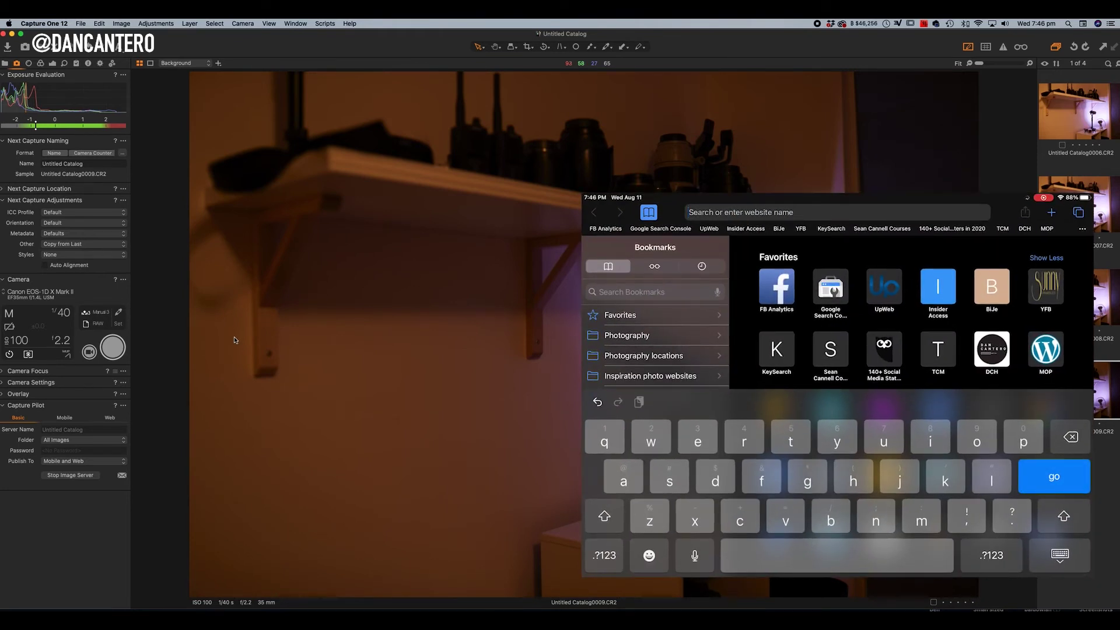
# Step: Read the local IP in Capture Pilot's Web tab and load 192.168.2.166 in the iPad browser
pyautogui.click(110, 419)
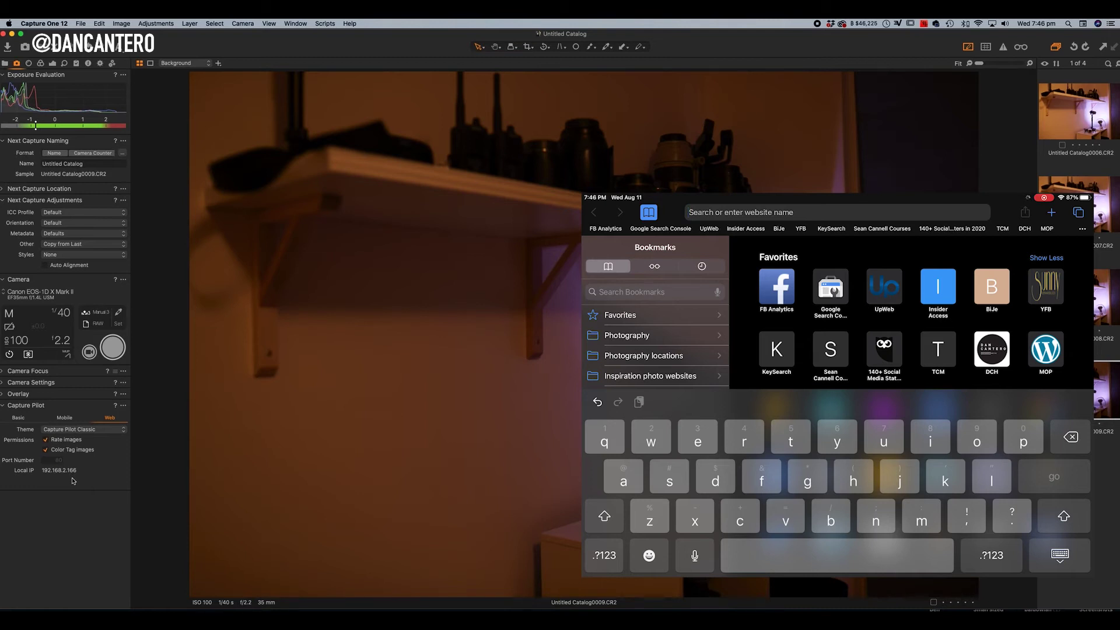
pyautogui.write('192')
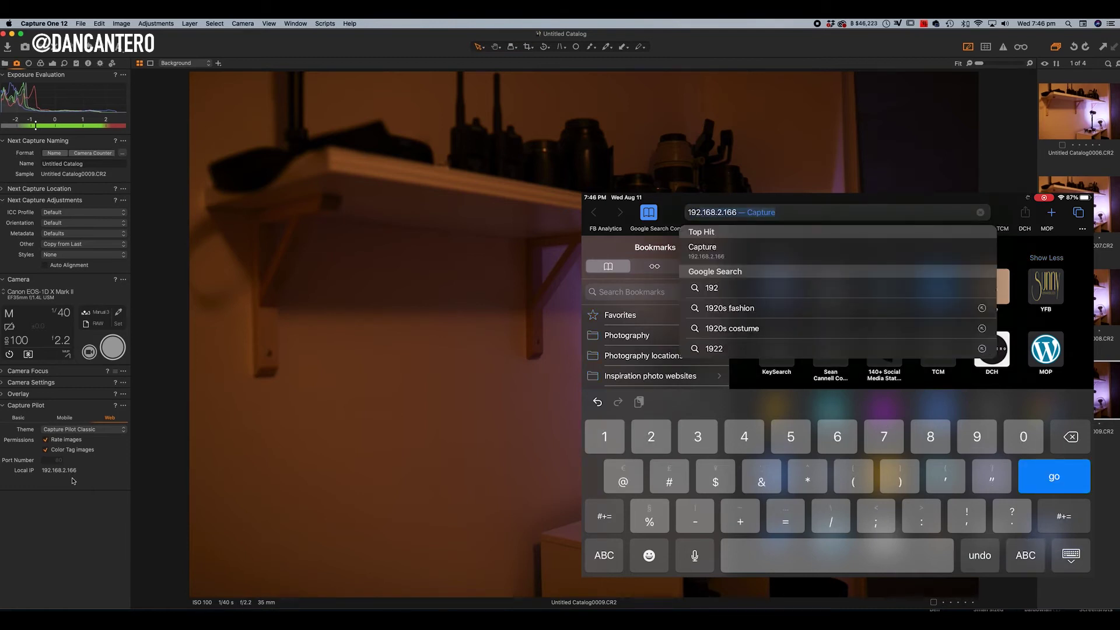
pyautogui.write('.168')
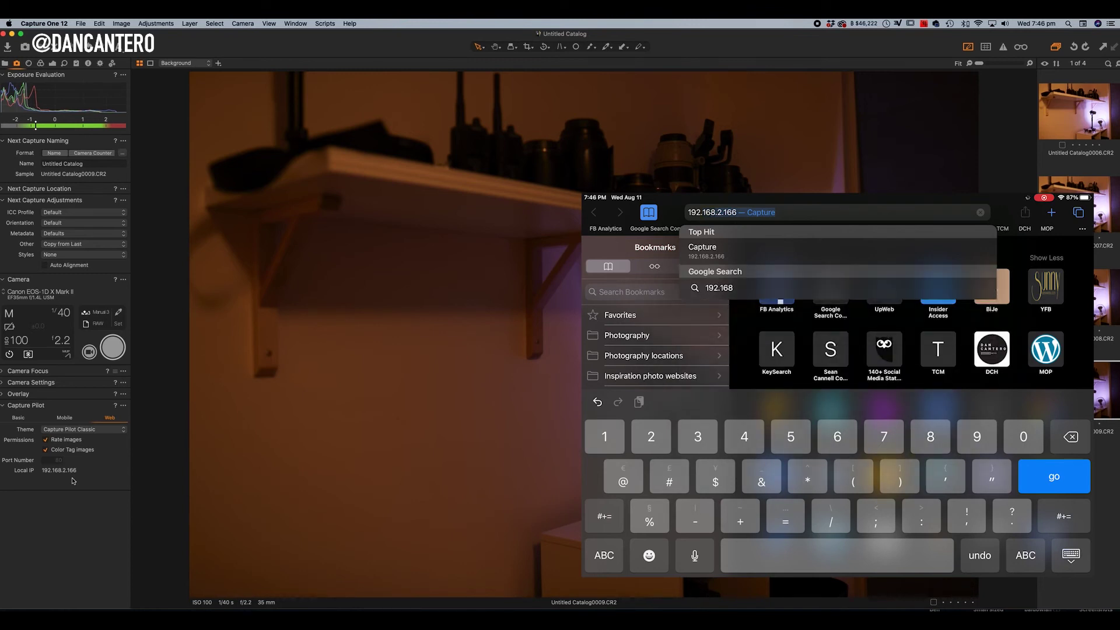
pyautogui.write(',')
pyautogui.write('2')
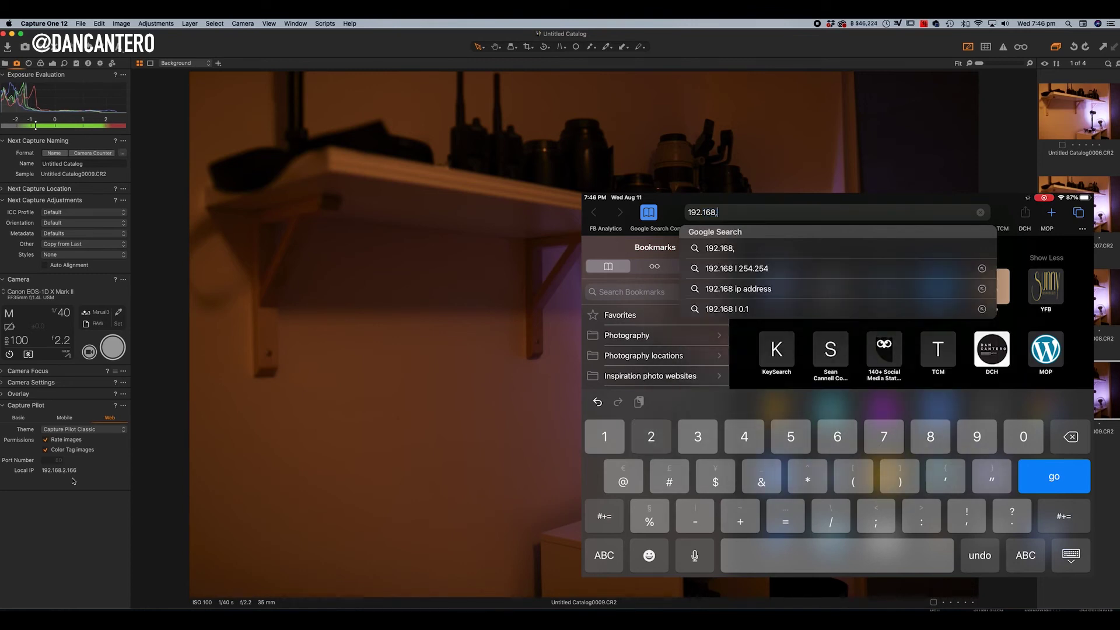
pyautogui.press('BackSpace')
pyautogui.press('BackSpace')
pyautogui.write('.2')
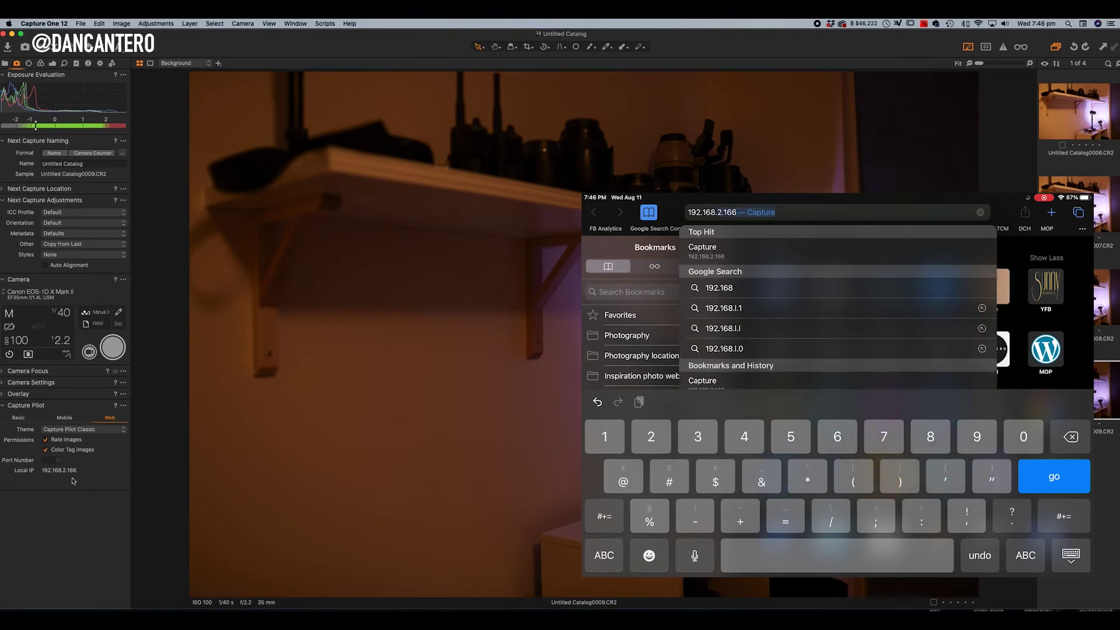
pyautogui.write('.1')
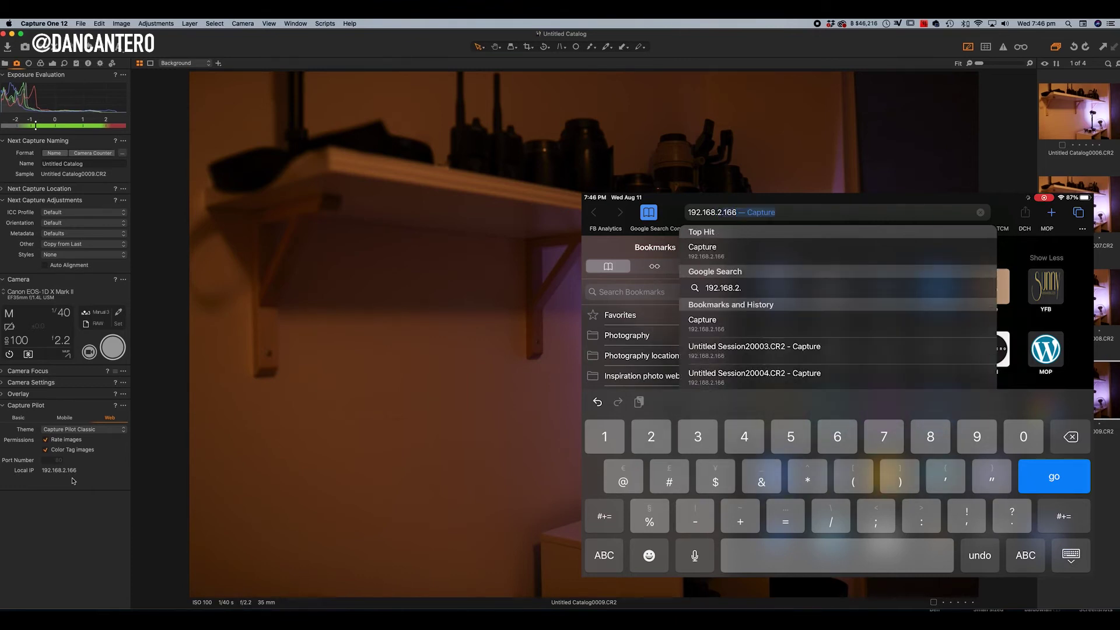
pyautogui.write('66')
pyautogui.press('Return')
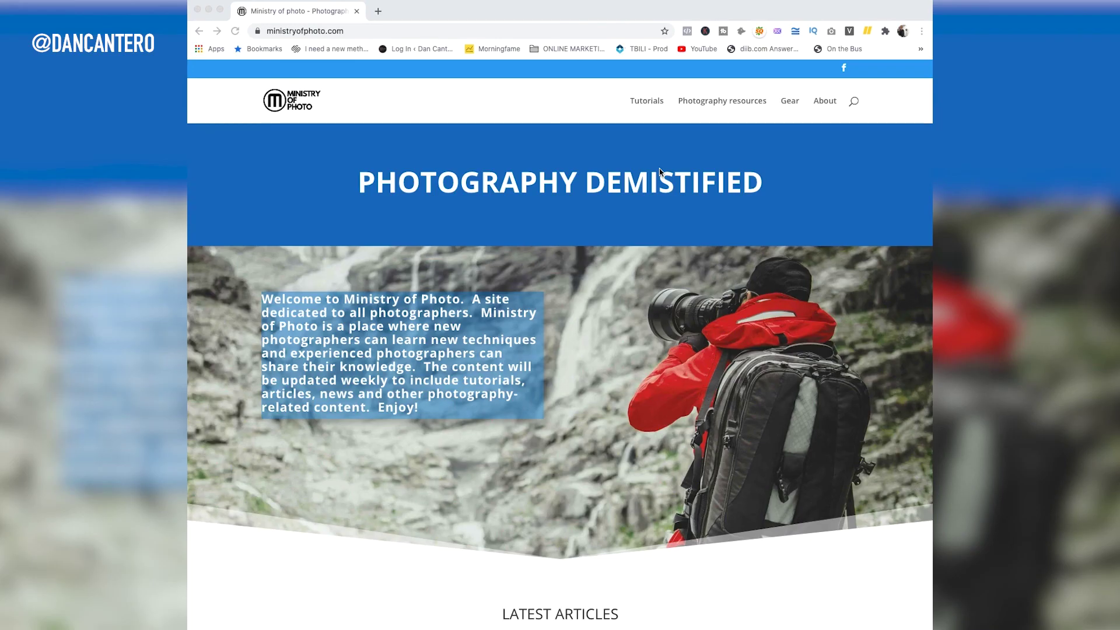
# Step: Scroll the Ministry of Photo homepage, then visit the Photography Resources and Tutorials pages
pyautogui.scroll(-3, 660, 170)
pyautogui.scroll(-3, 659, 171)
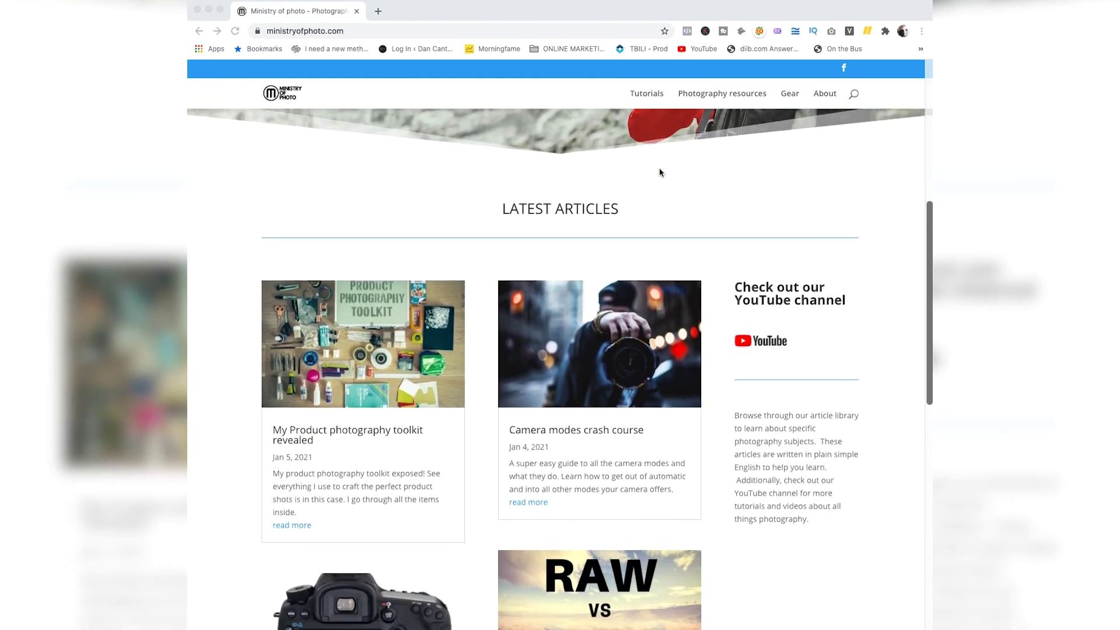
pyautogui.click(722, 93)
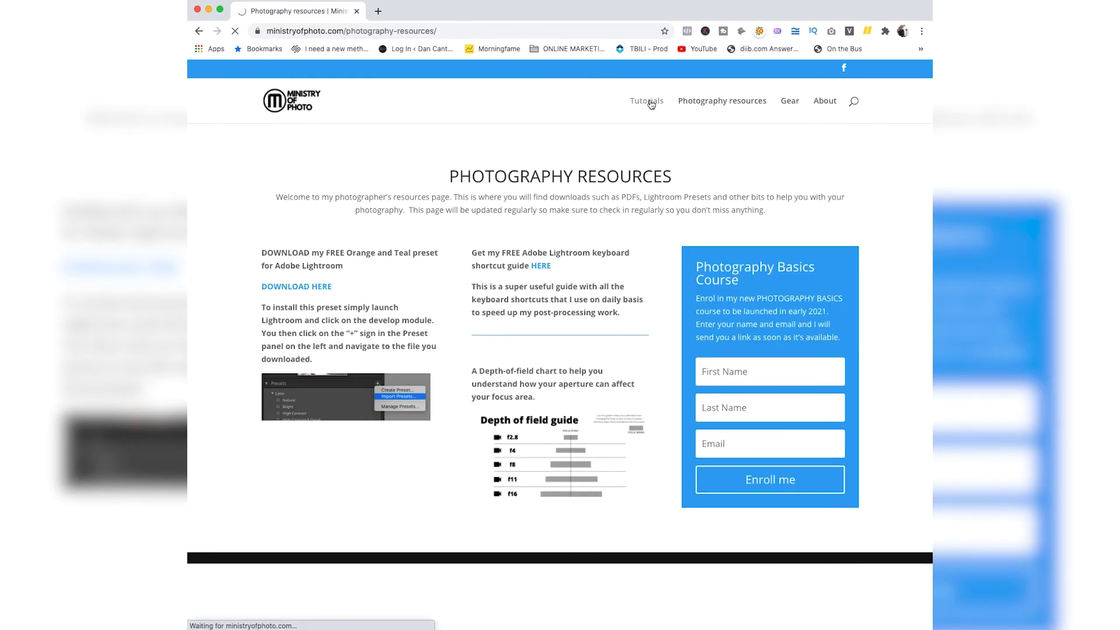
pyautogui.click(651, 102)
pyautogui.scroll(-8, 651, 111)
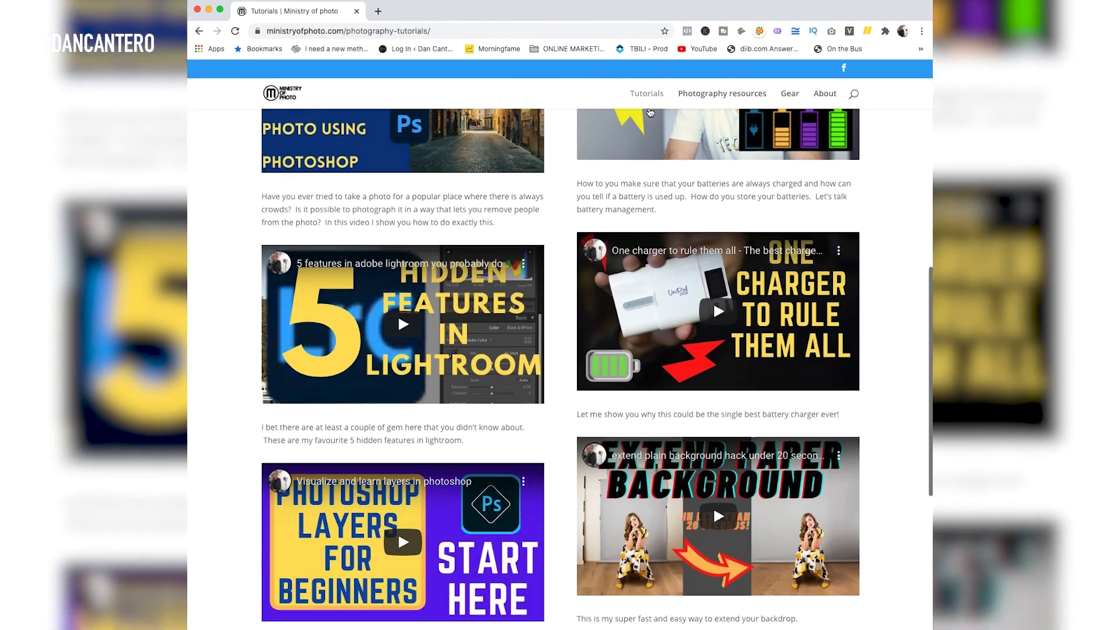
pyautogui.scroll(-6, 650, 112)
# Step: Open the Ministry of Photo Gear page and scroll through it
pyautogui.click(789, 94)
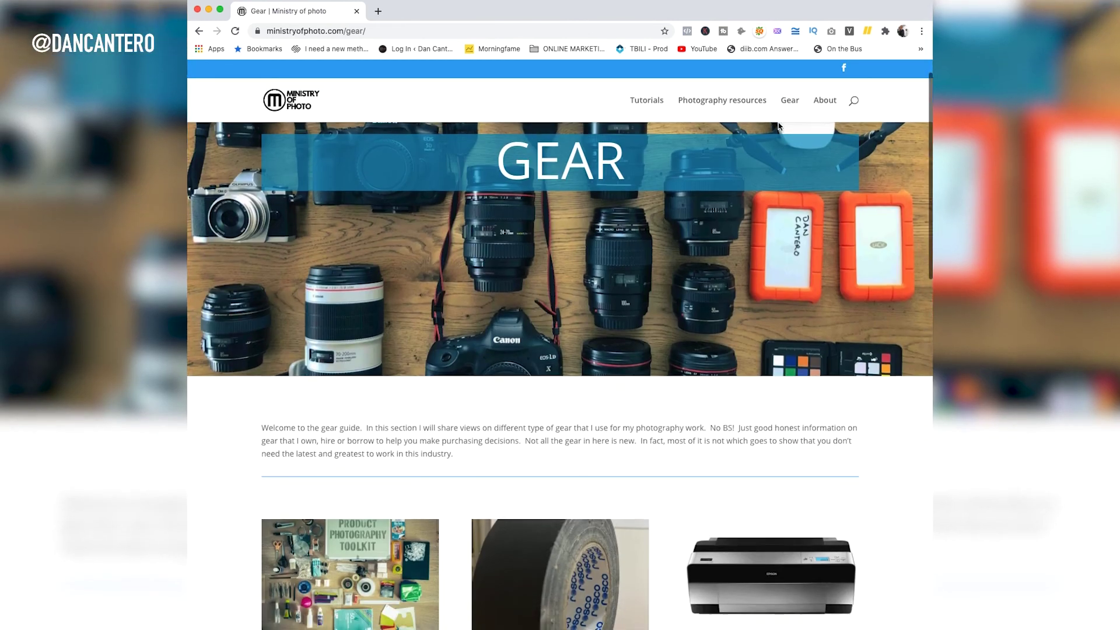
pyautogui.scroll(-10, 778, 126)
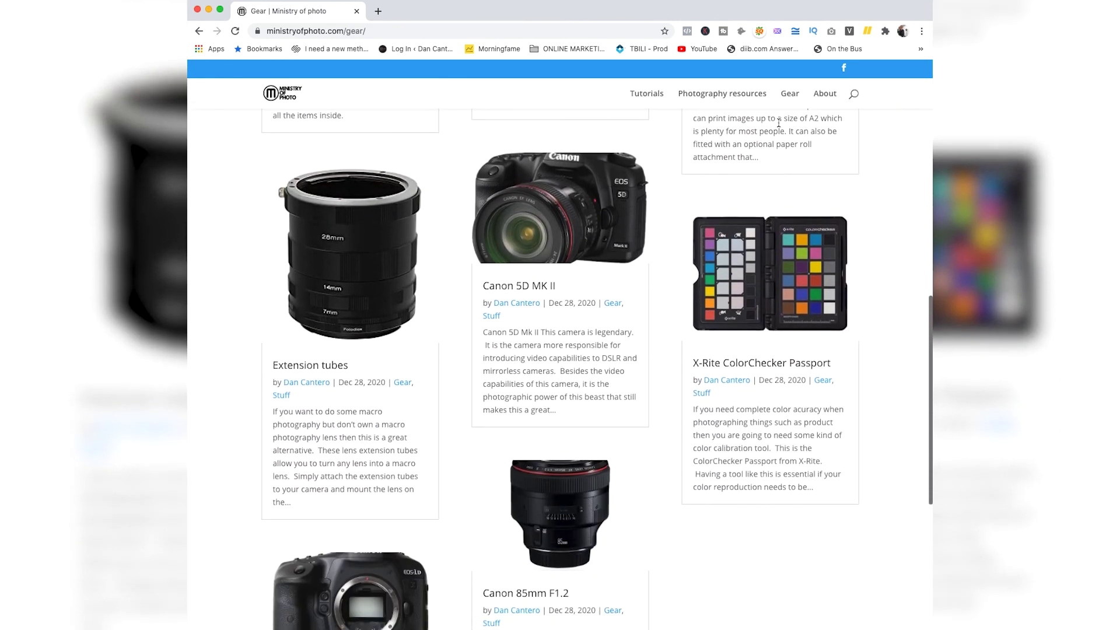
pyautogui.scroll(-5, 778, 123)
pyautogui.scroll(15, 780, 127)
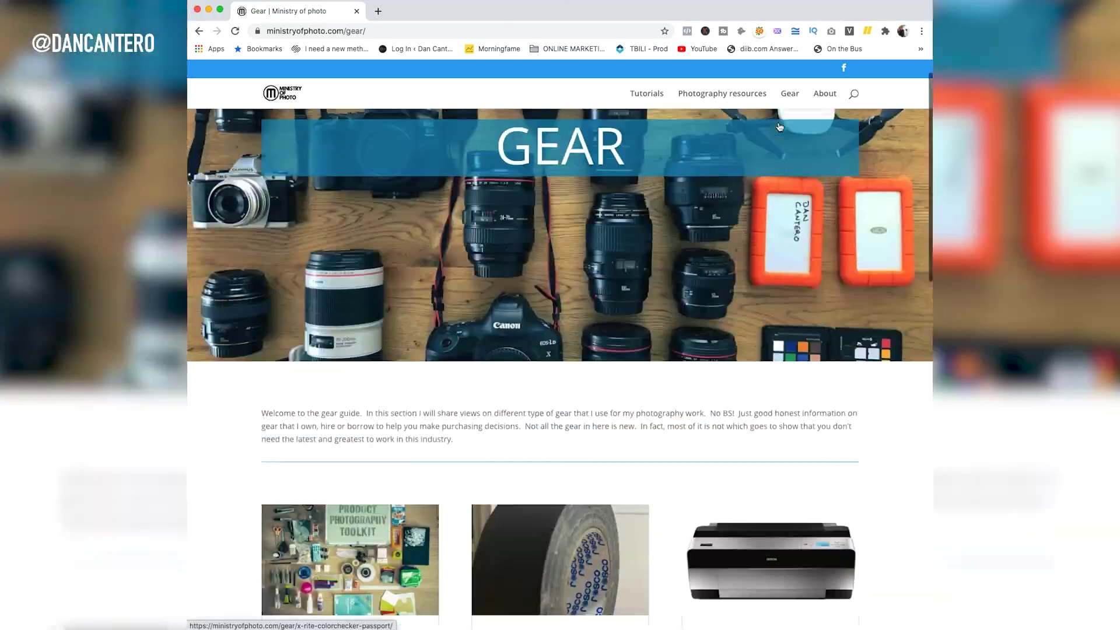